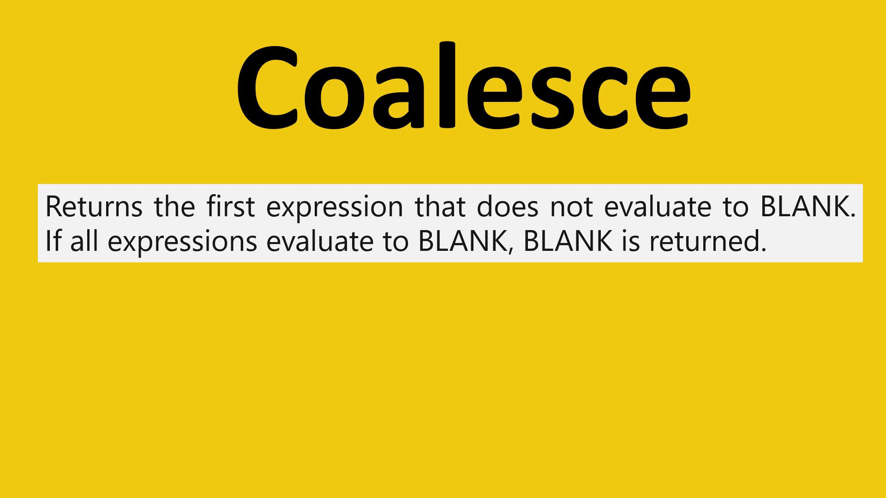
Switch from the PowerPoint Coalesce slide show to the Untitled Power BI Desktop window.
key(alt+Tab)
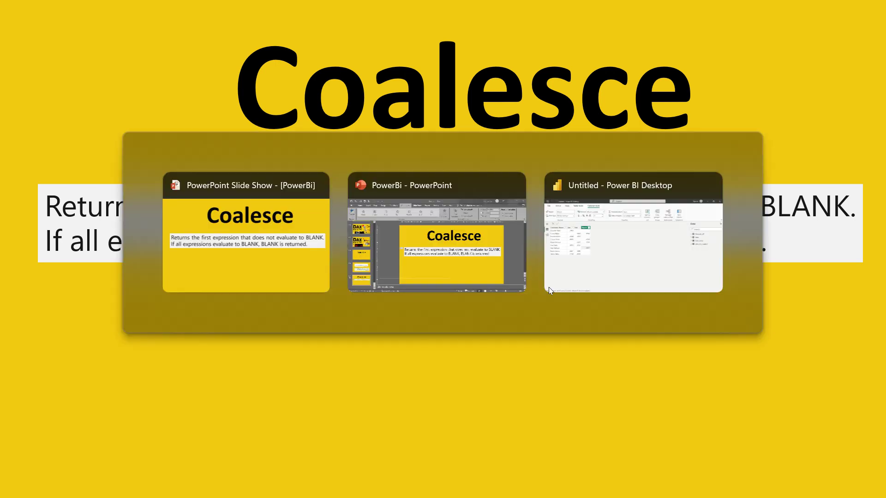
Select a March cell in discount_off and add a new calculated column named Column.
click(557, 192)
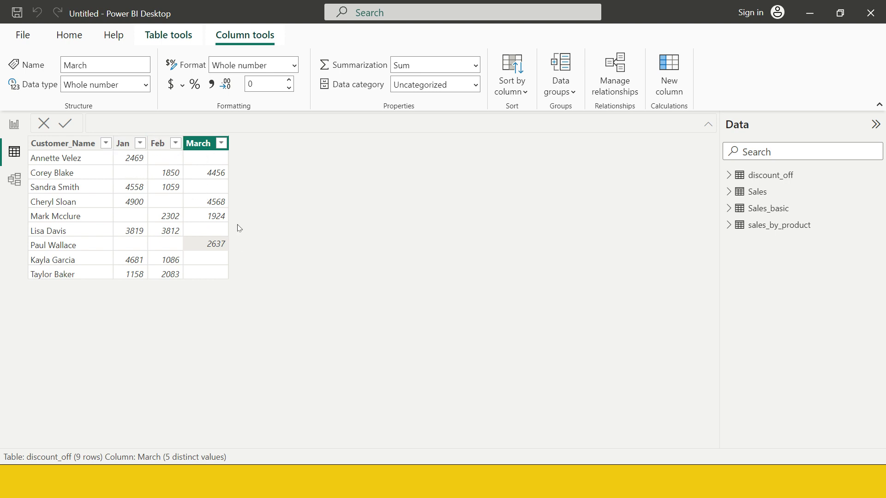
click(214, 177)
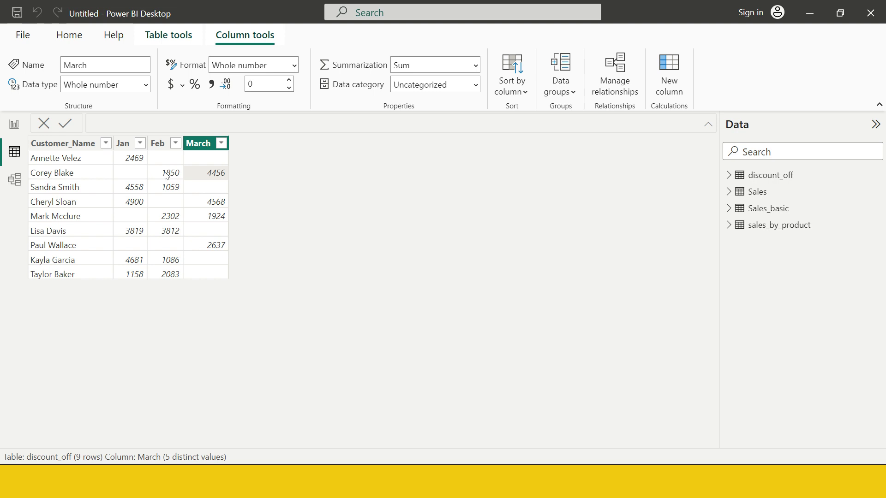
click(662, 75)
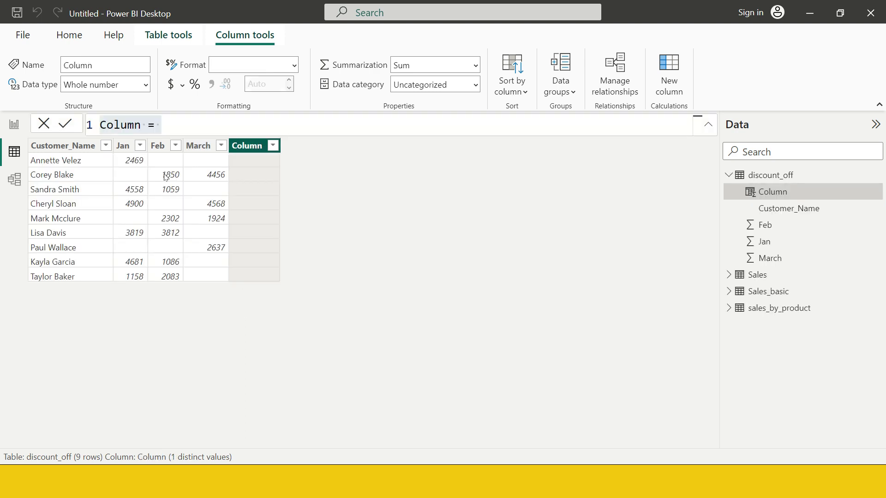
Enter Column = COALESCE(discount_off[Jan], discount_off[Feb], discount_off[March]) as the column formula.
click(216, 126)
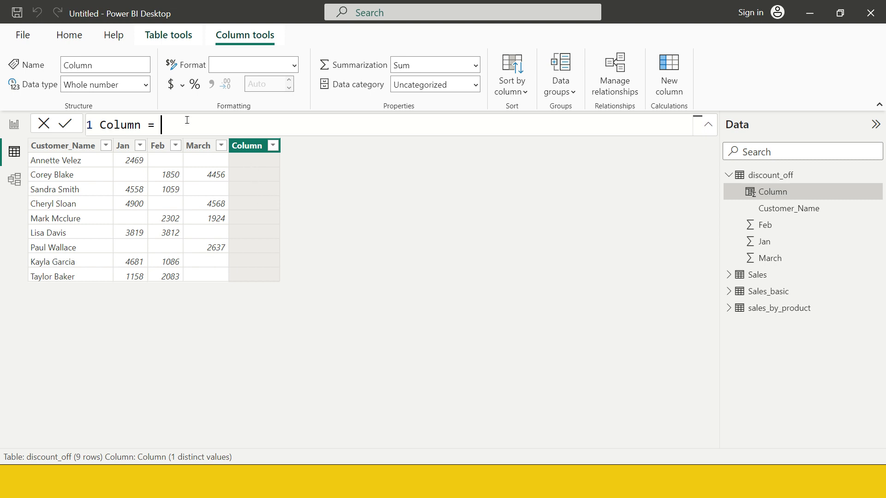
text(coa)
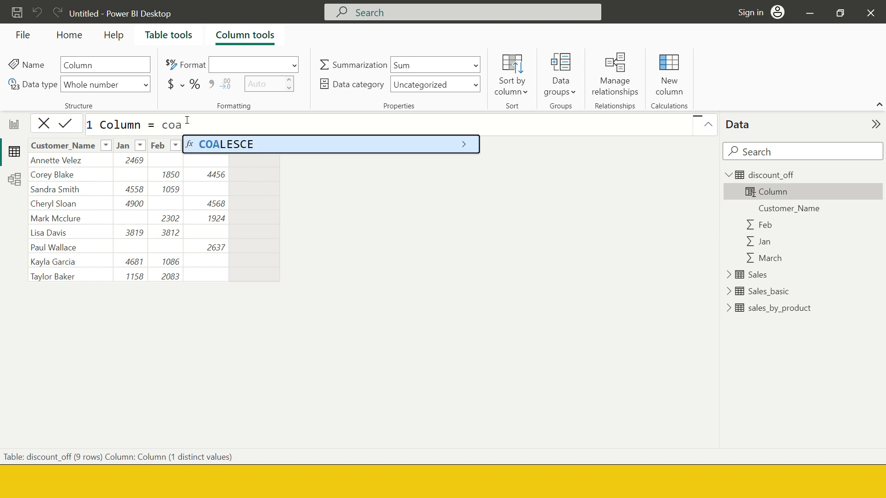
key(Tab)
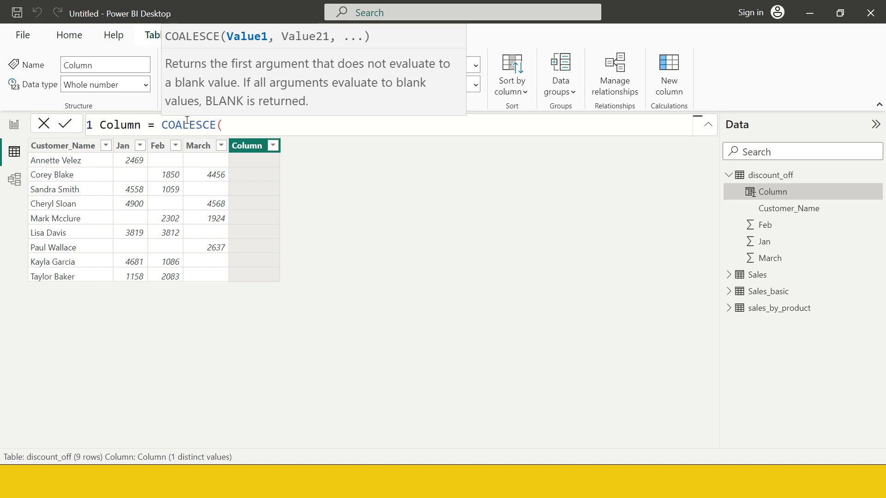
text(jan)
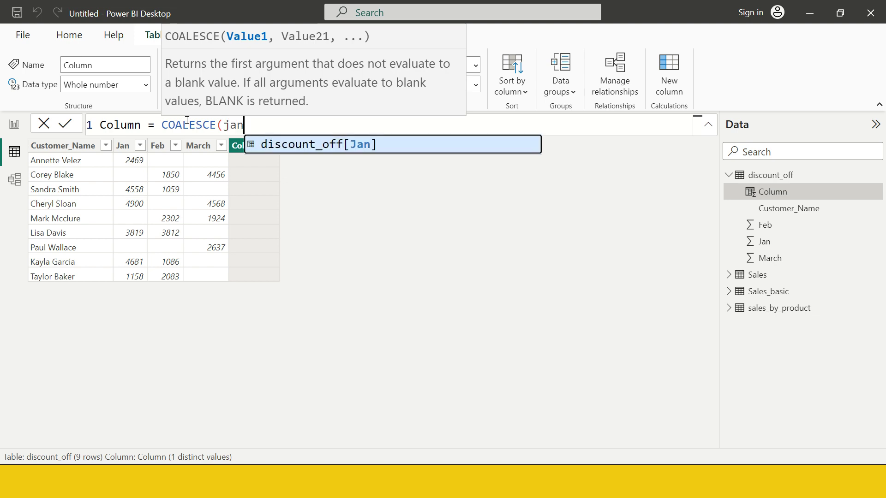
key(Tab)
text(,feb)
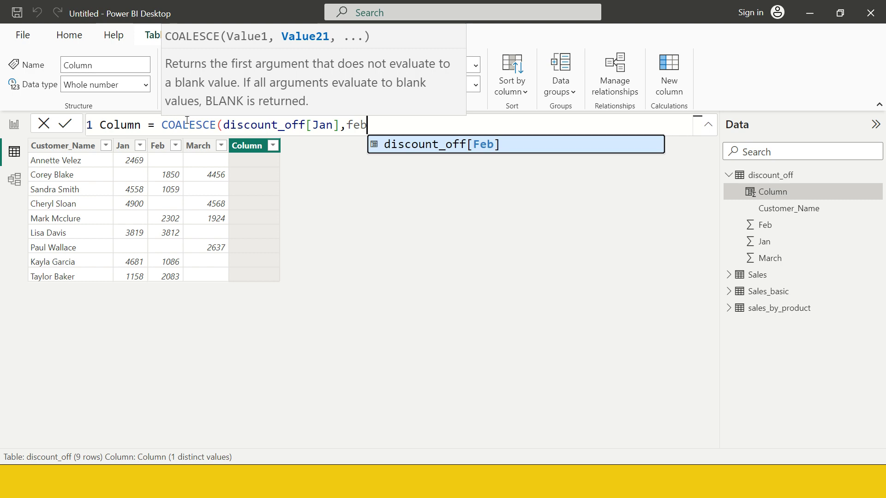
key(Tab)
text(,mar)
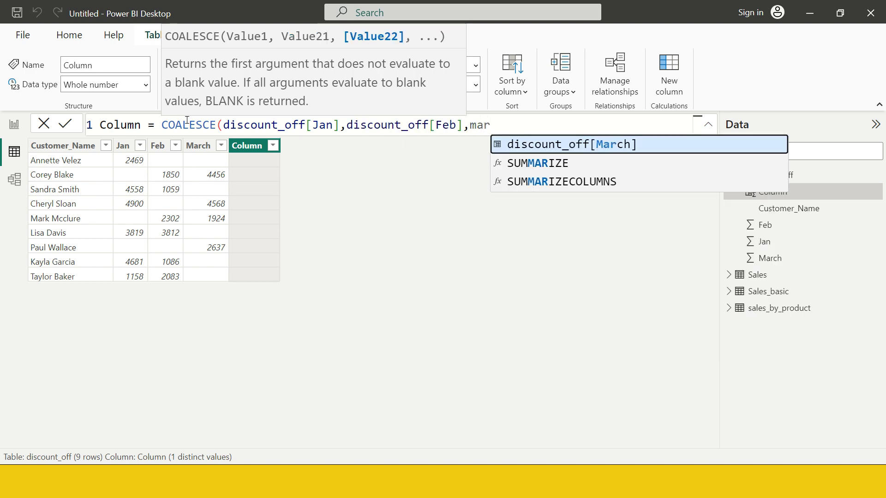
key(Tab)
text())
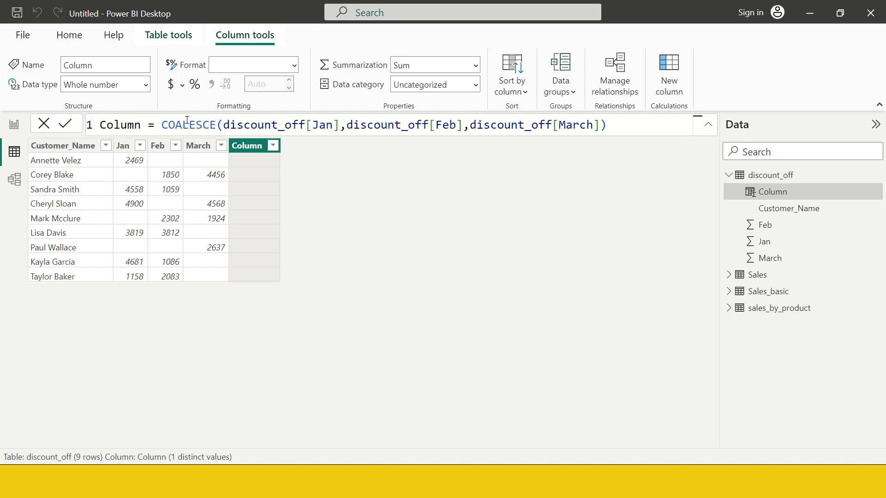
key(Return)
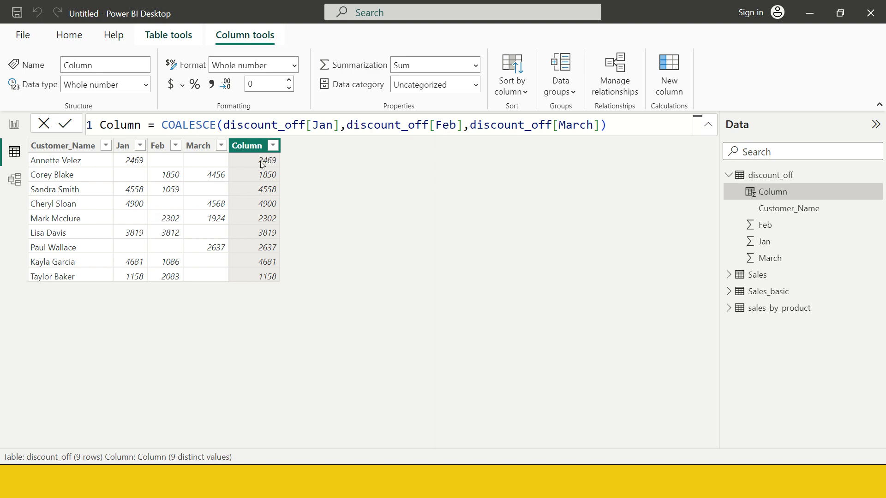
click(261, 190)
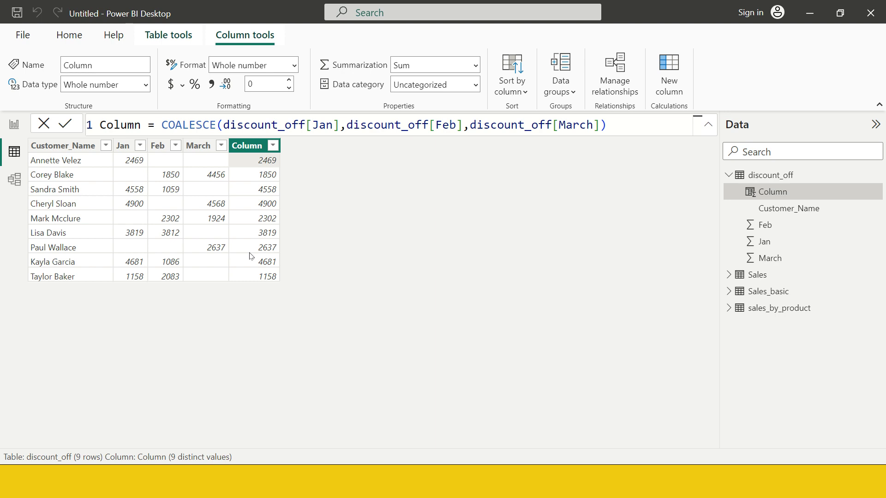
Append -500 to the Column formula, giving values like 1969, 1350, 4058 and 658.
click(617, 128)
text(-500)
key(Return)
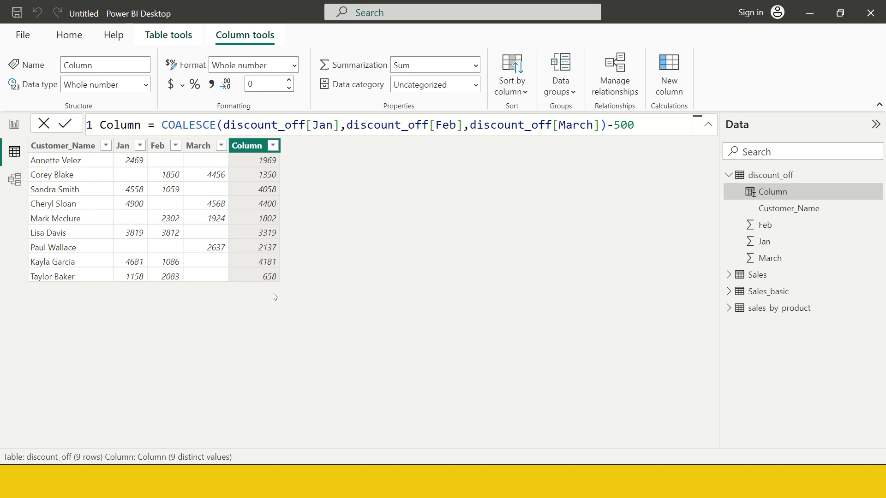
click(269, 164)
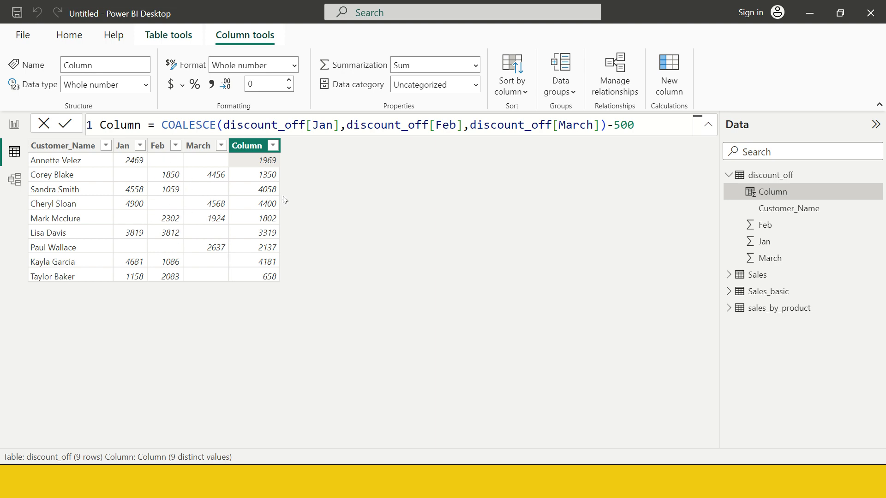
Delete the erroring table visual on the report, add a fresh empty visual, and return to Table view.
click(265, 206)
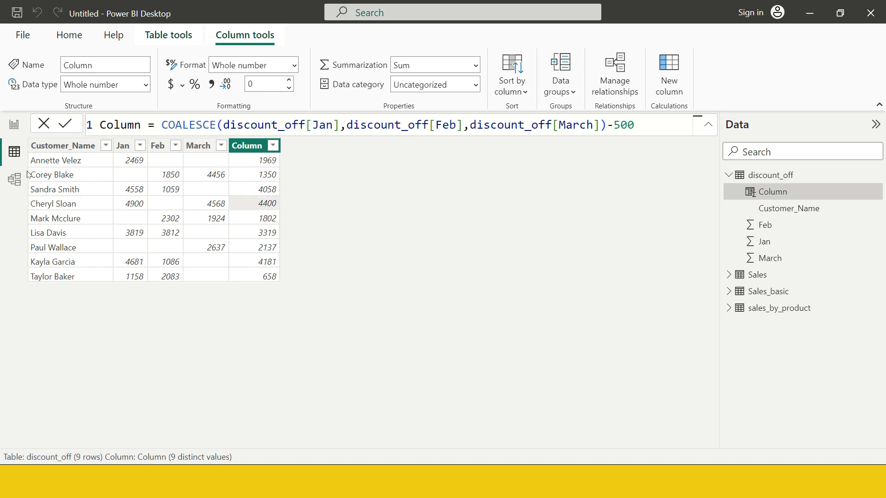
click(15, 125)
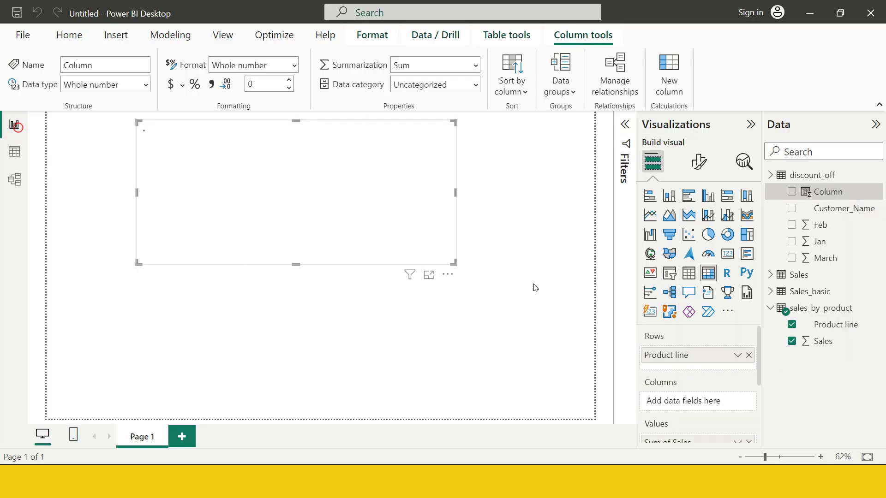
click(534, 284)
click(399, 246)
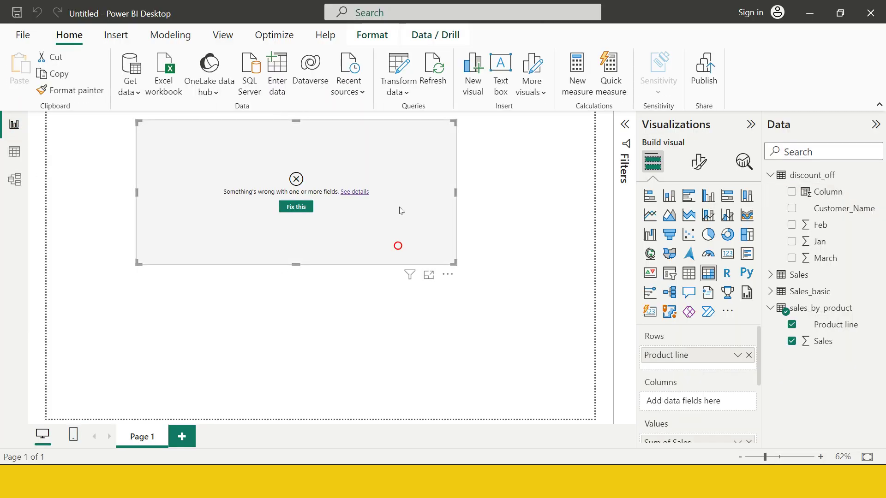
key(Delete)
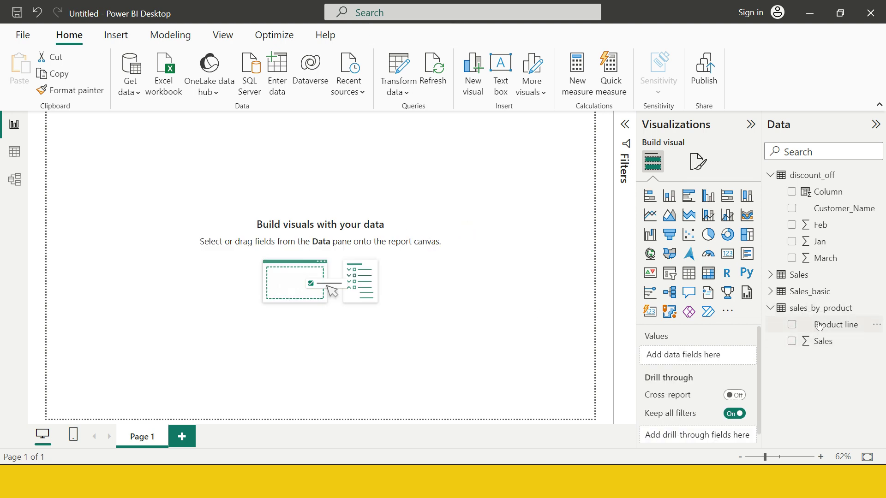
click(708, 274)
click(14, 151)
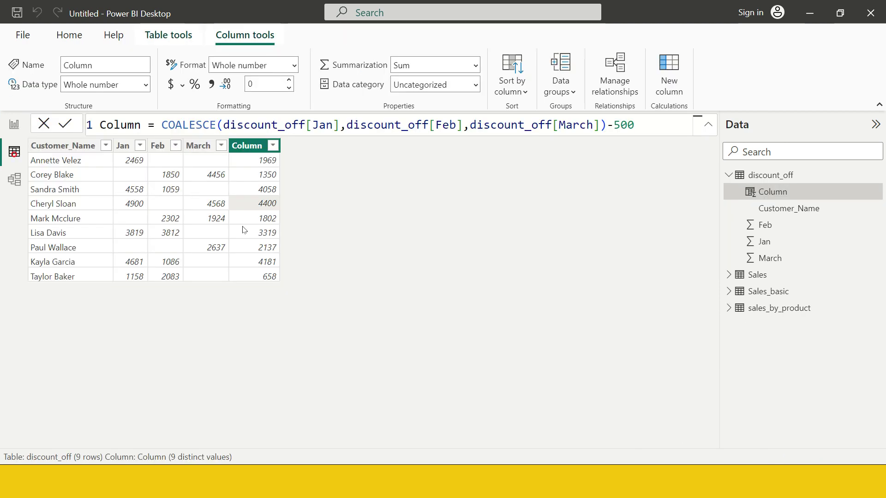
Open the sales_by_product table and select its Product line column.
click(766, 308)
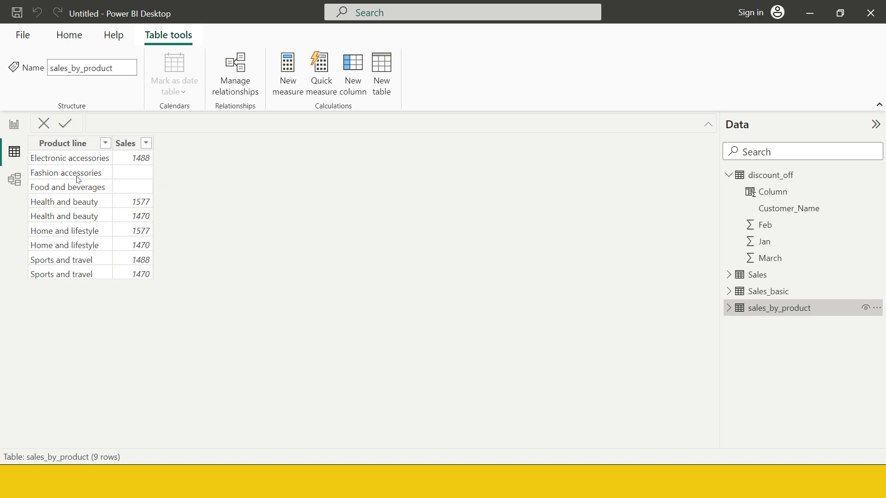
click(89, 213)
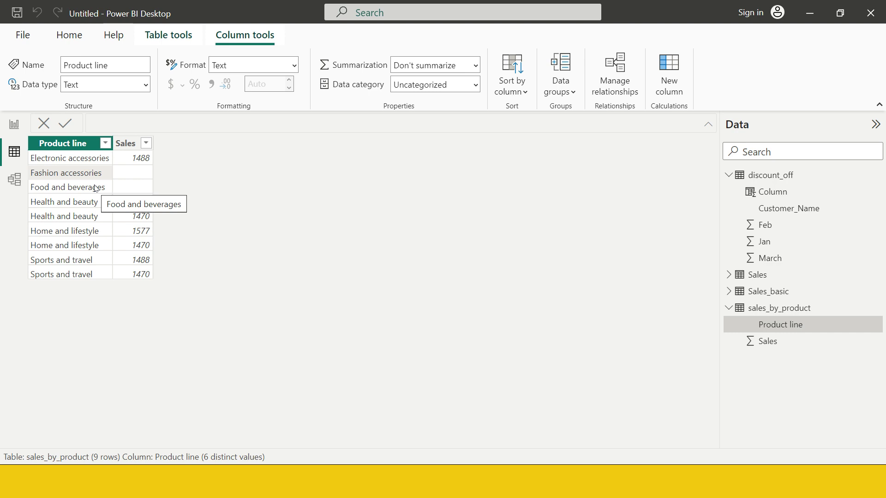
Center and enlarge the empty table visual, add Product line and Sales, then view the data grid.
click(14, 124)
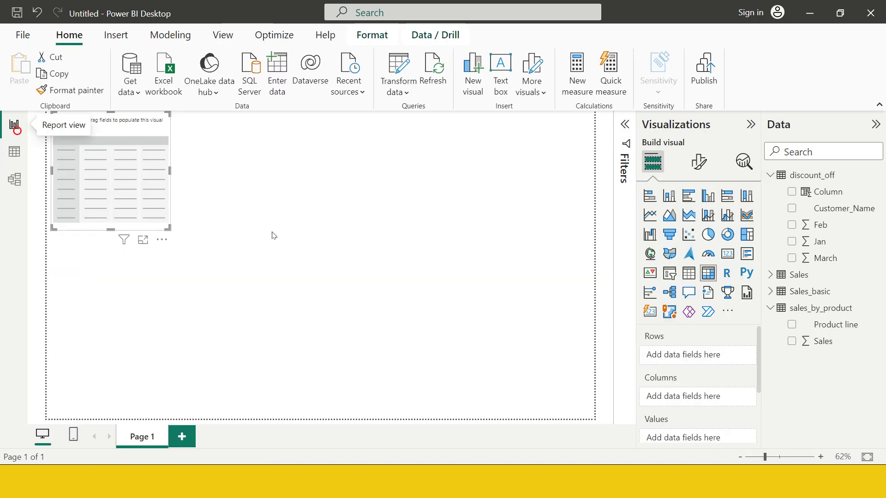
drag(118, 153, 260, 173)
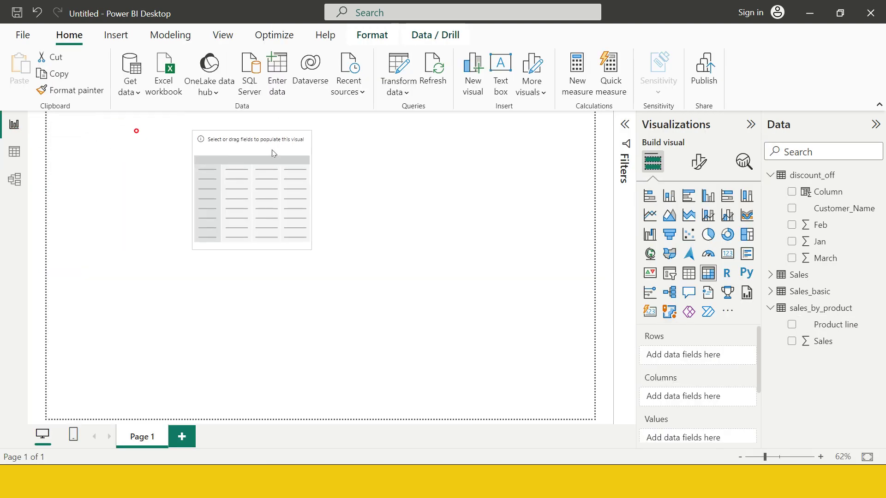
drag(367, 305, 466, 352)
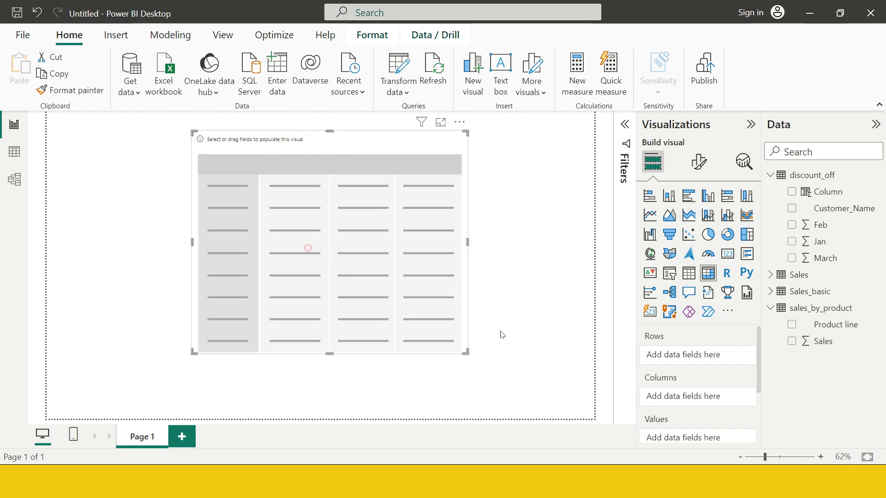
click(792, 325)
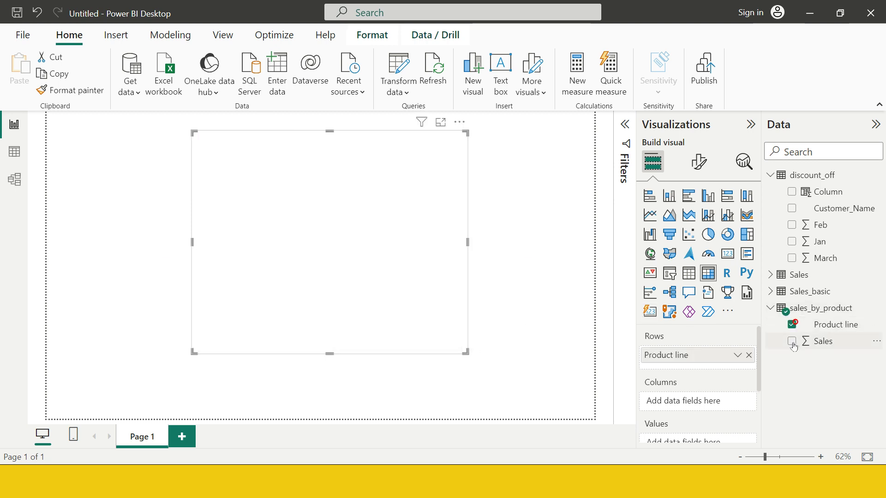
click(791, 341)
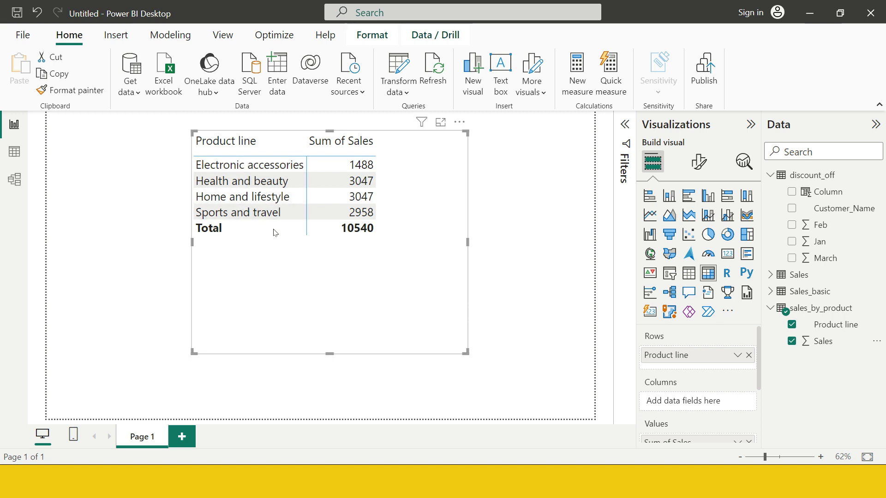
click(14, 152)
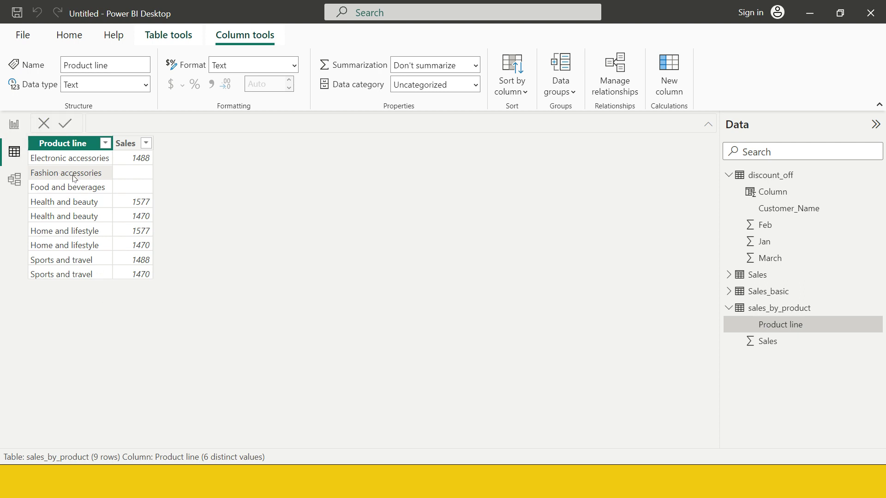
Recheck the sales_by_product data, then make the report's table visual shorter and wider.
click(14, 124)
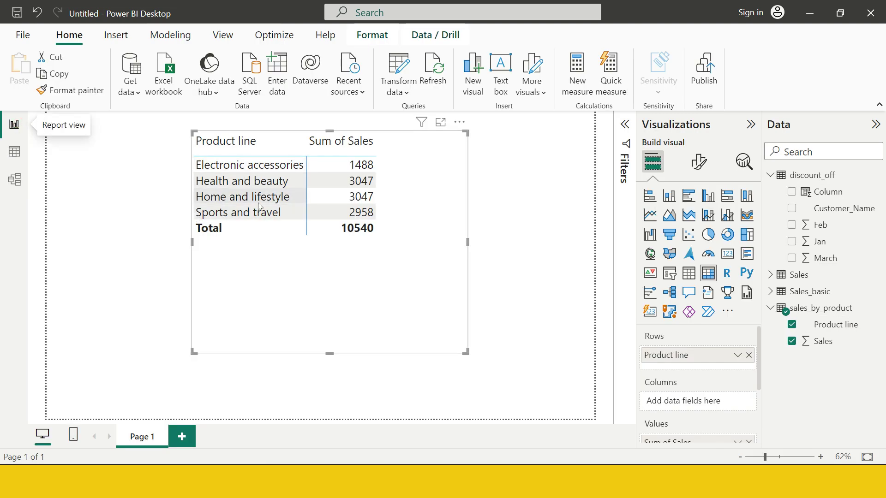
click(14, 152)
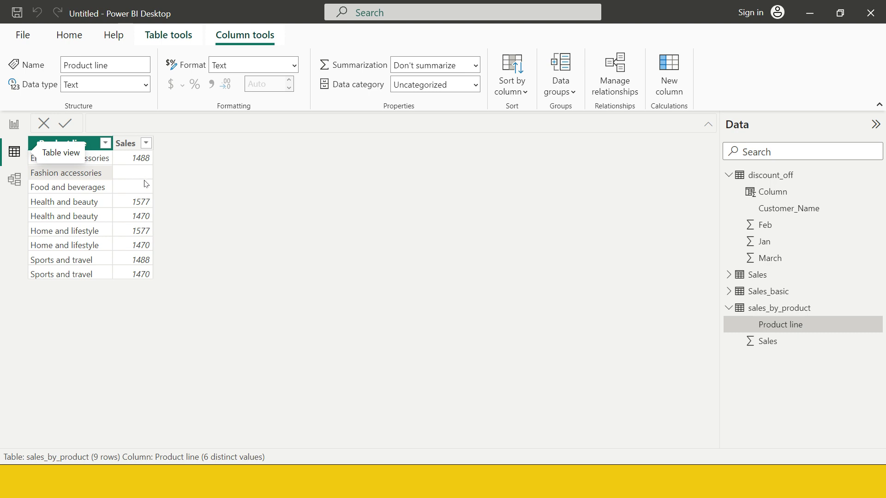
click(15, 124)
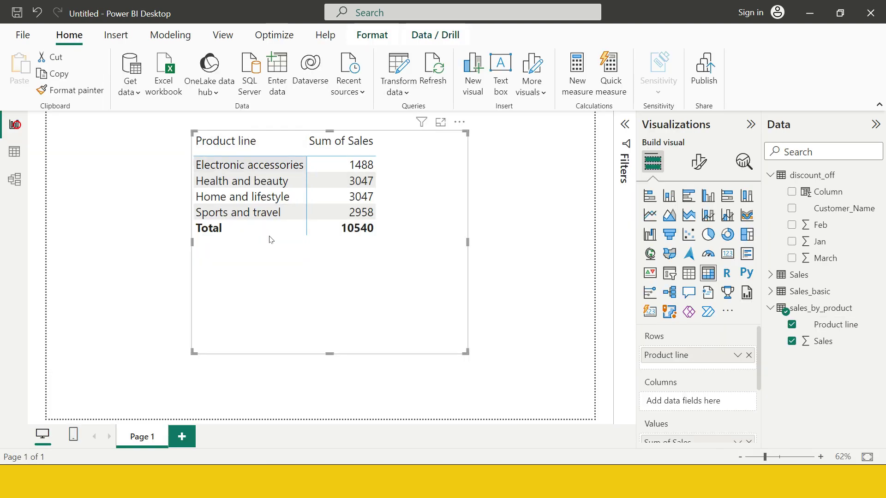
drag(329, 354, 336, 320)
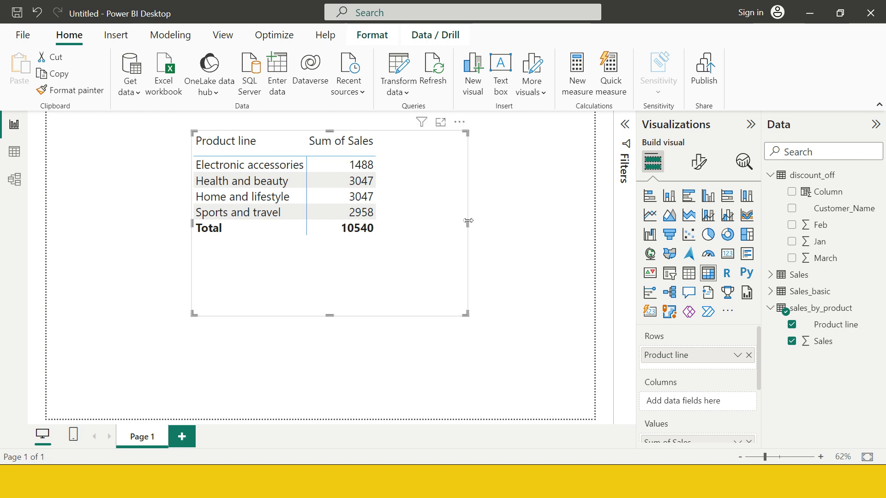
drag(467, 222, 510, 222)
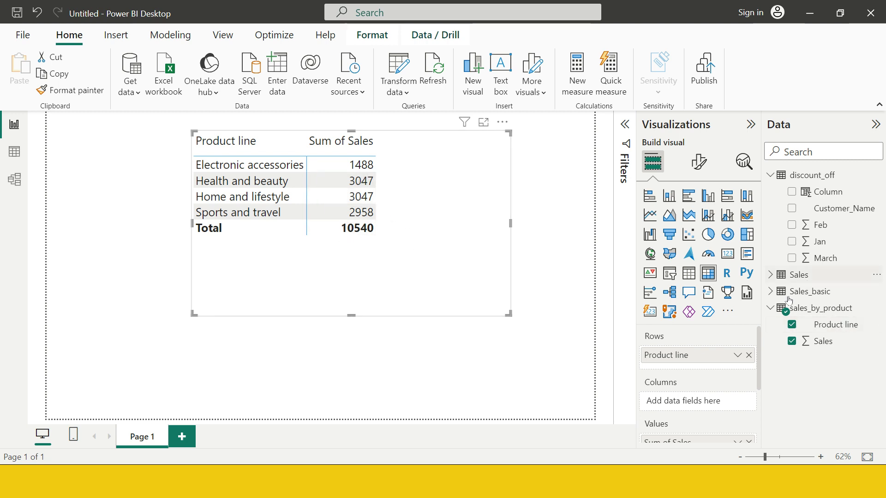
Create a new calculated column from the sales_by_product table's More options menu.
click(878, 310)
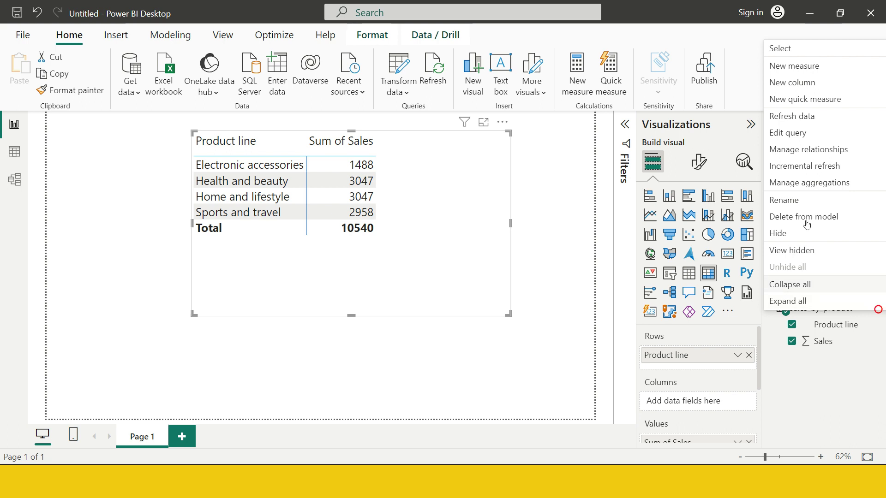
click(792, 83)
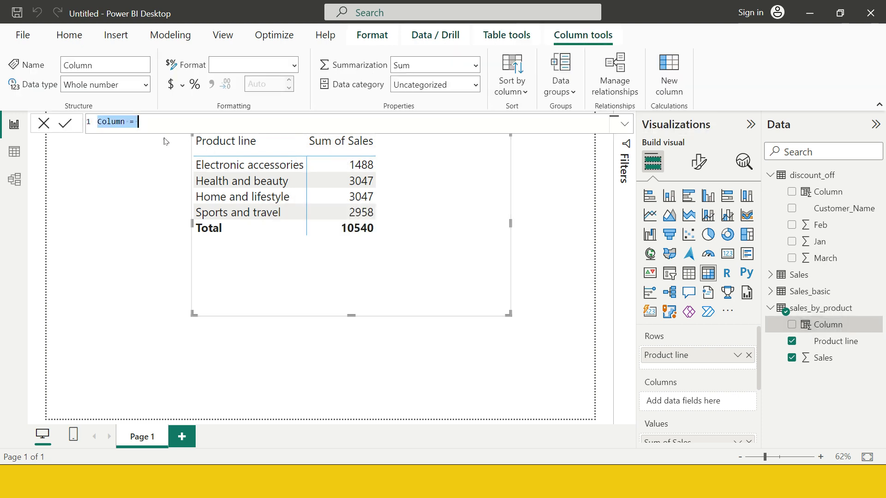
Rename the column sales_by_prod and enter COALESCE(sales_by_product[Sales]) as its formula.
double_click(113, 124)
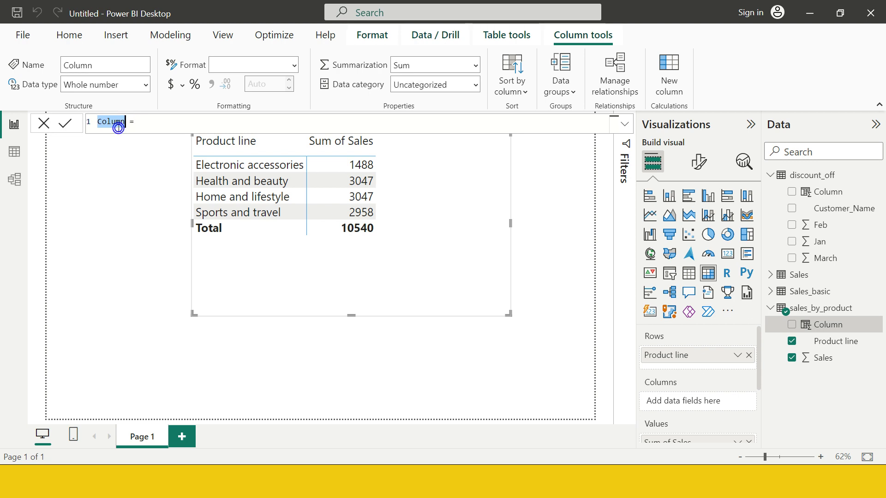
text(sales_by_prod)
key(End)
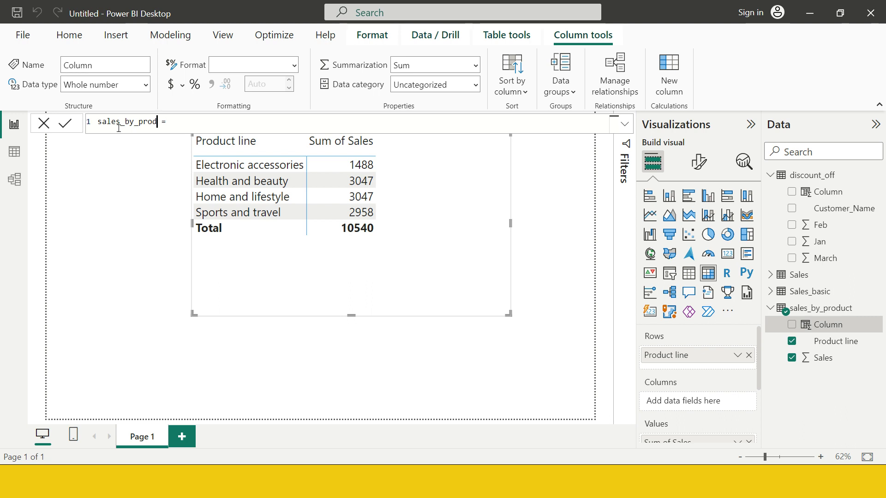
text(co)
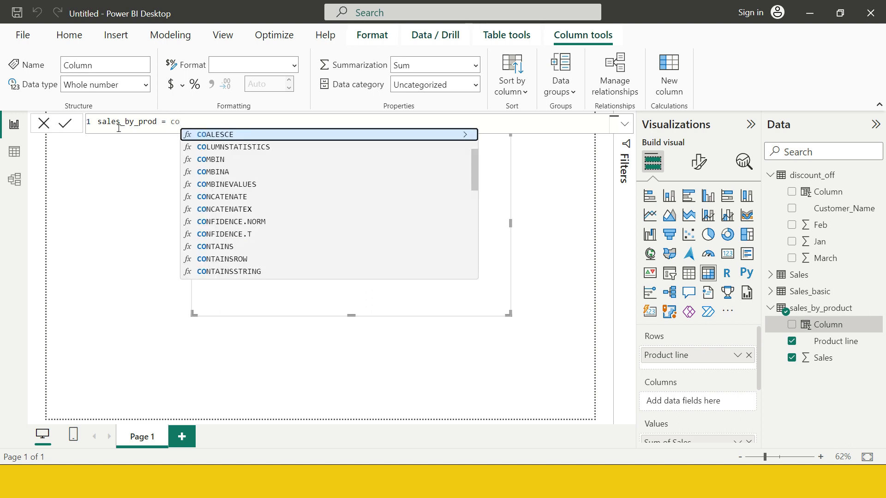
key(Tab)
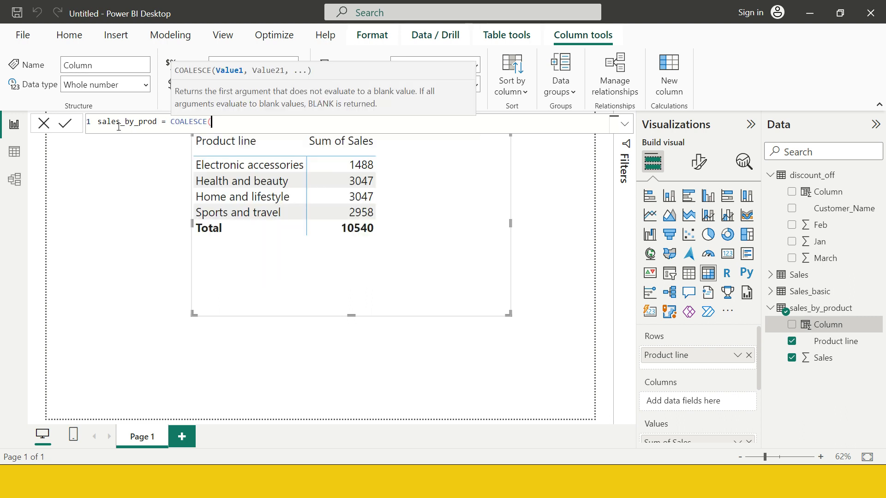
text(sale)
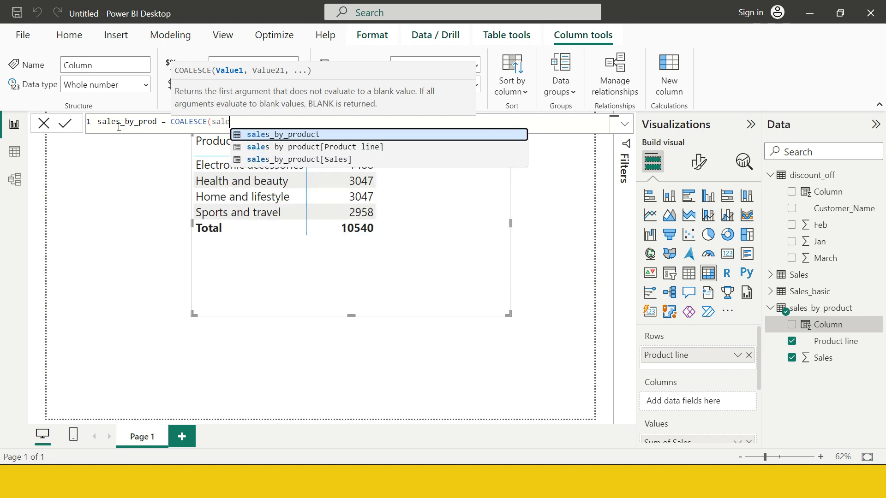
key(Down)
key(Down)
key(Tab)
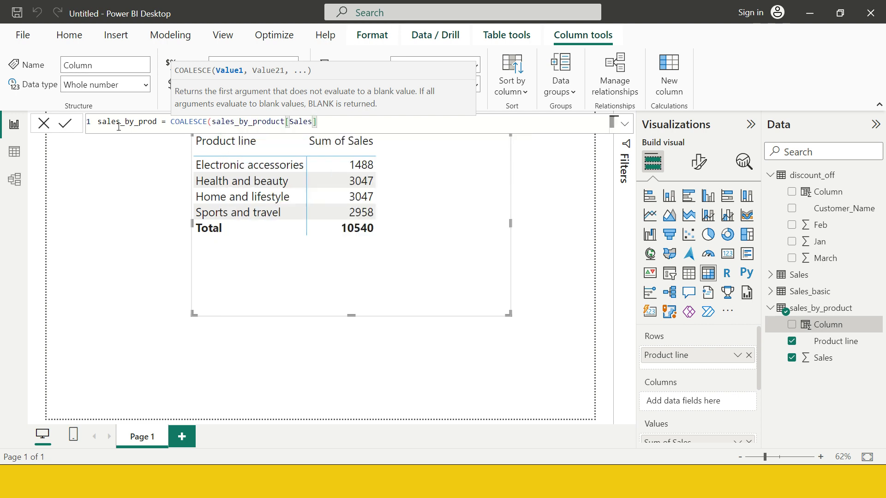
text())
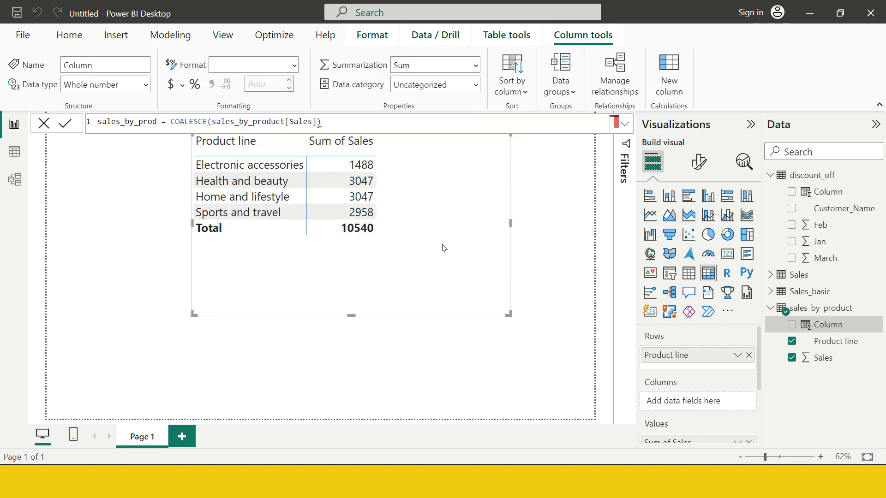
key(Return)
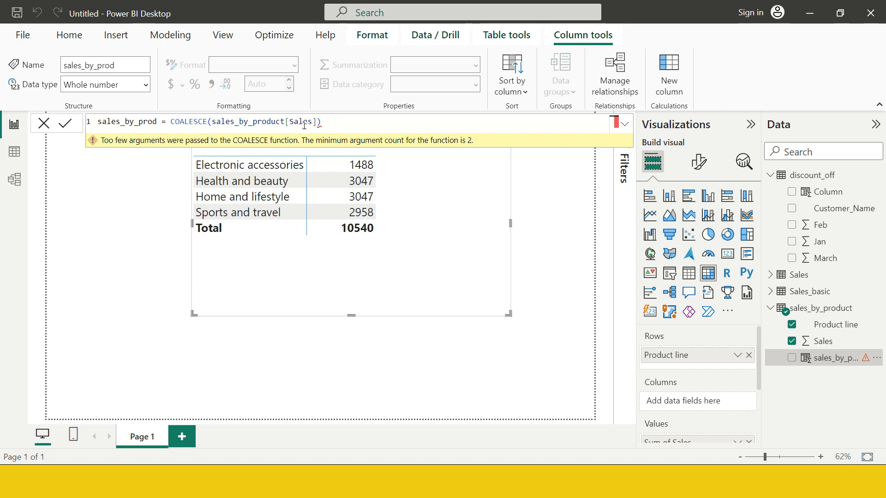
Add 0 as the second argument, making the formula COALESCE(sales_by_product[Sales],0).
double_click(138, 123)
double_click(211, 122)
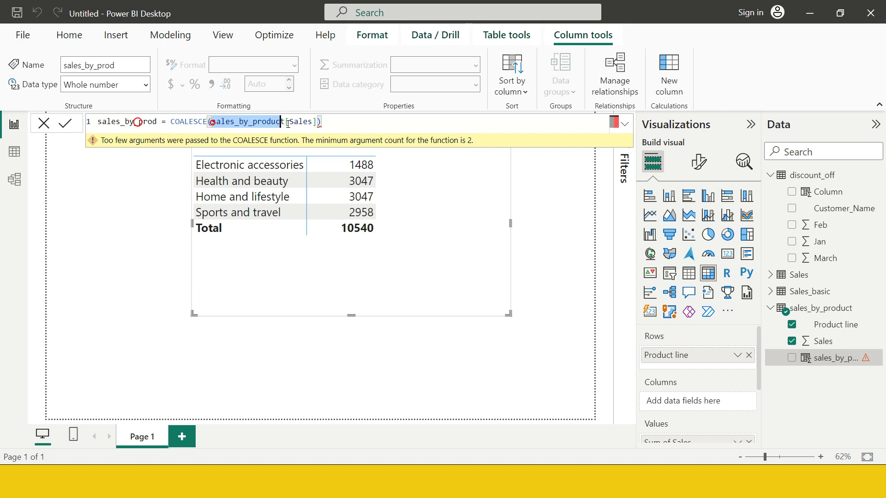
double_click(300, 122)
click(317, 122)
text(,0)
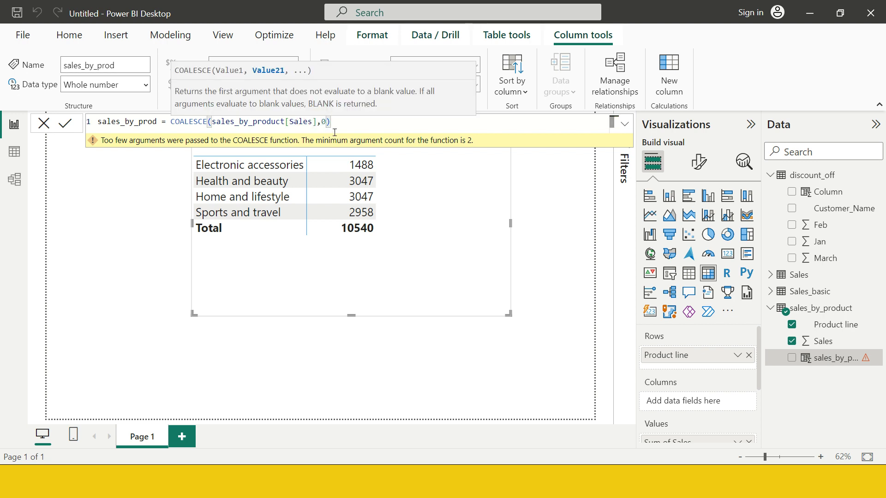
click(353, 125)
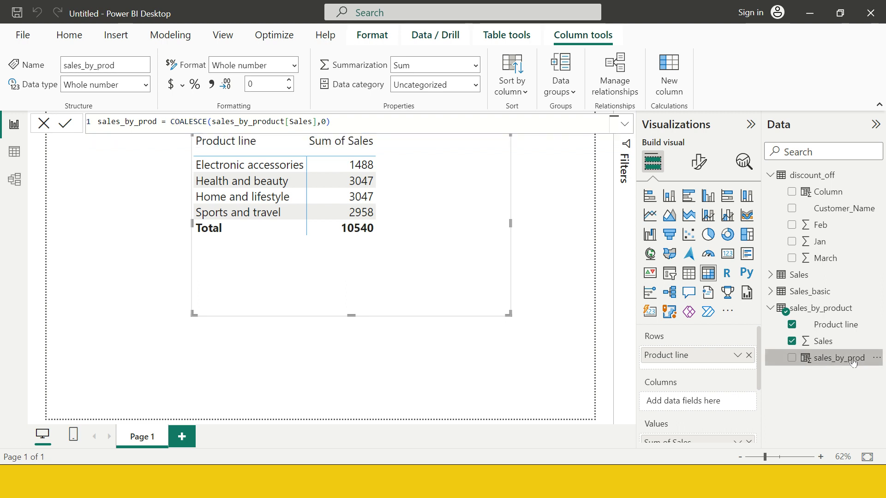
Add sales_by_prod to the table's values, showing 0 for Fashion accessories and Food and beverages, then shorten the visual.
drag(835, 363, 759, 373)
scroll(759, 373, down, 2)
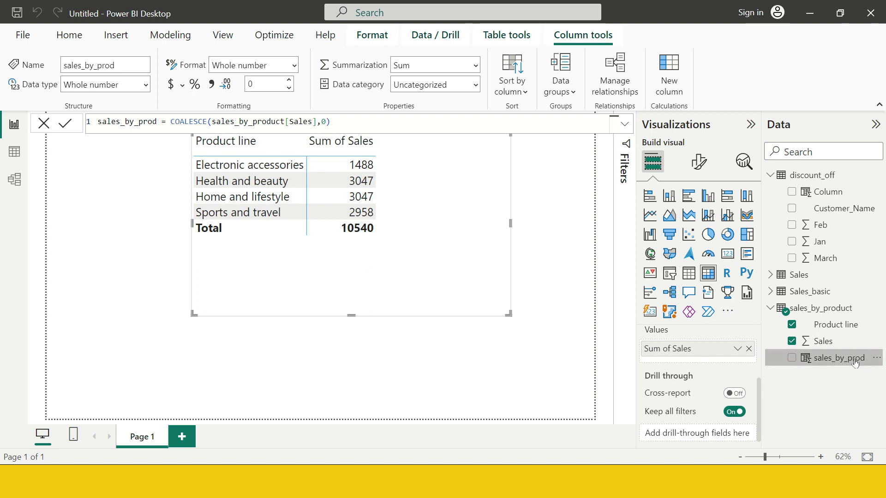
drag(853, 361, 723, 372)
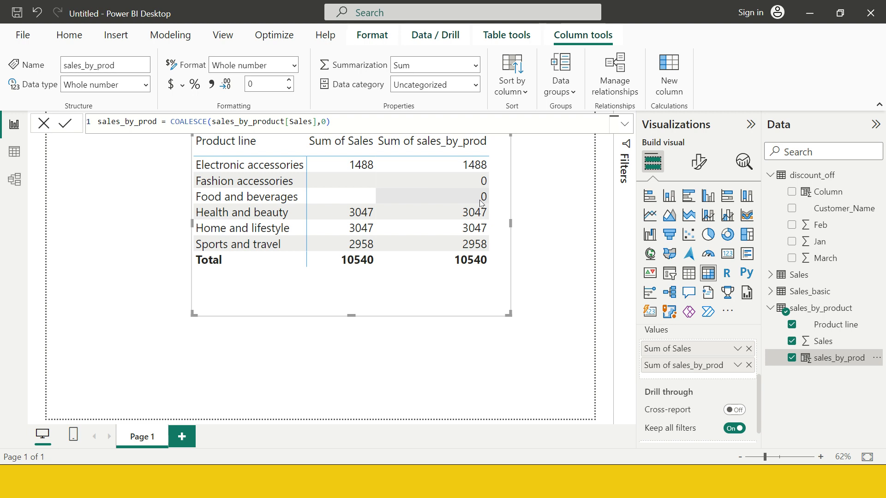
drag(353, 315, 358, 293)
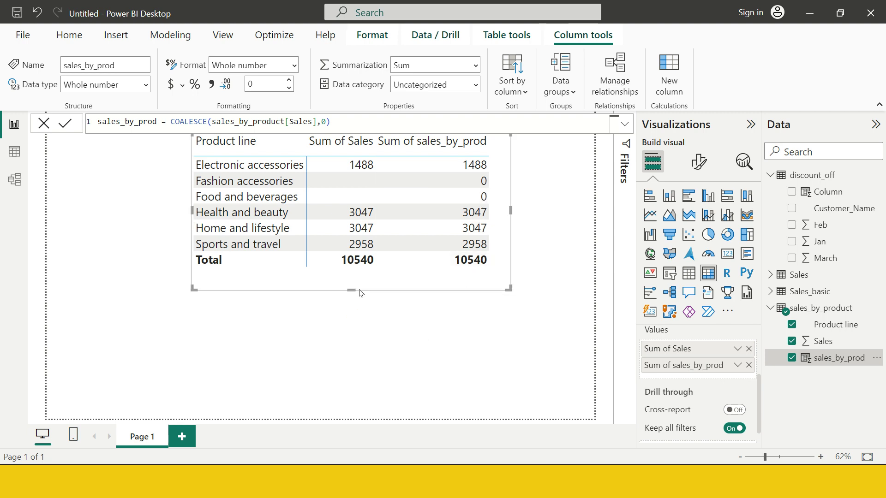